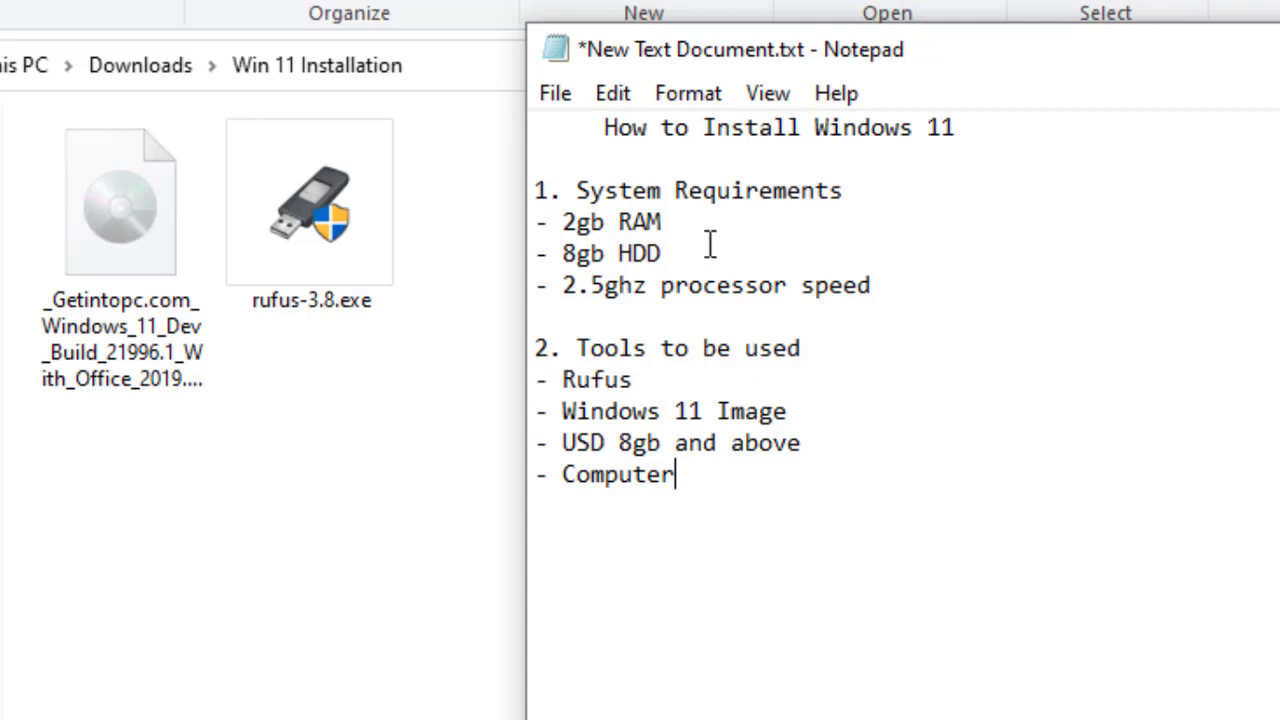
Examine the system requirements and the list of tools in the Windows 11 installation notes
click(678, 221)
drag(660, 221, 562, 221)
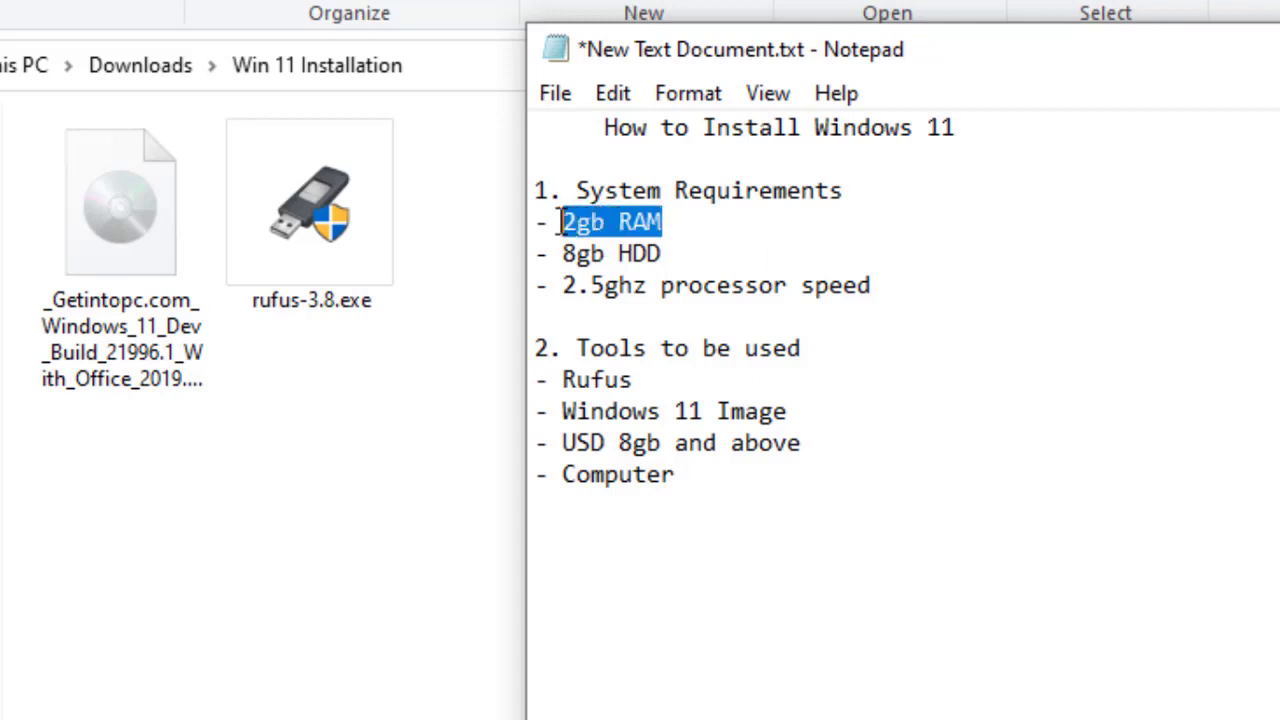
click(670, 253)
drag(670, 253, 550, 253)
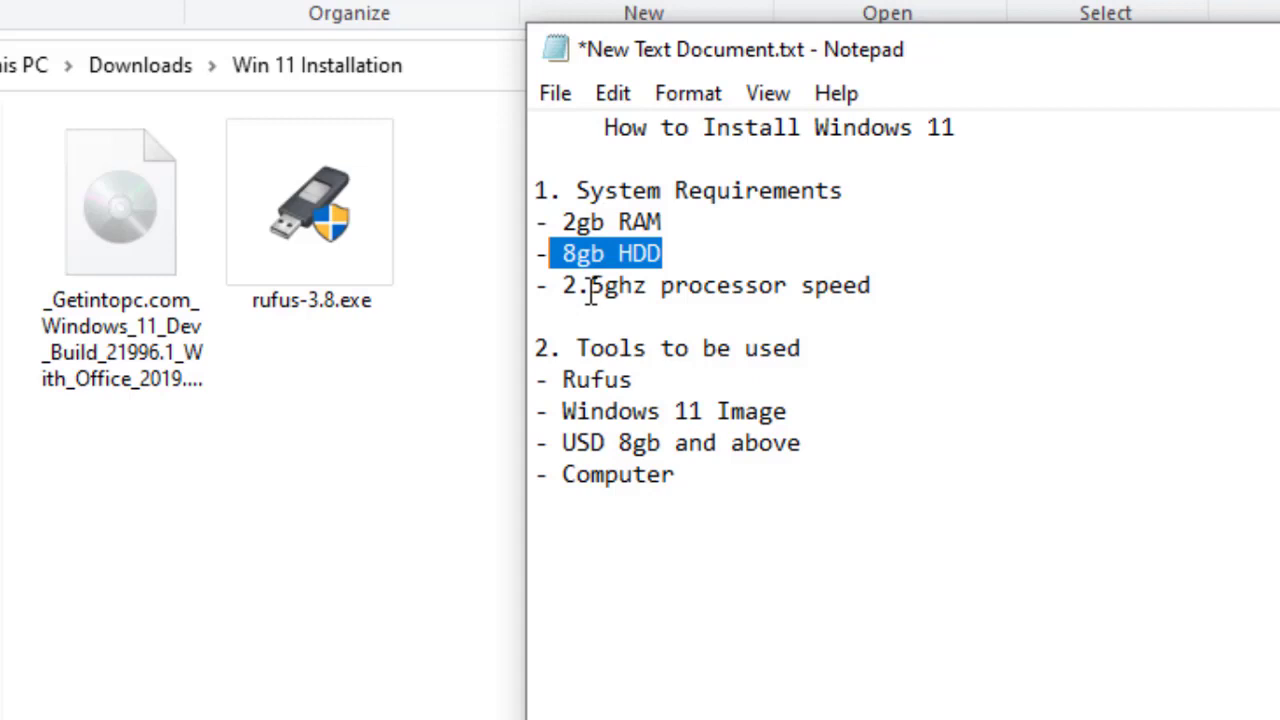
drag(889, 286, 566, 303)
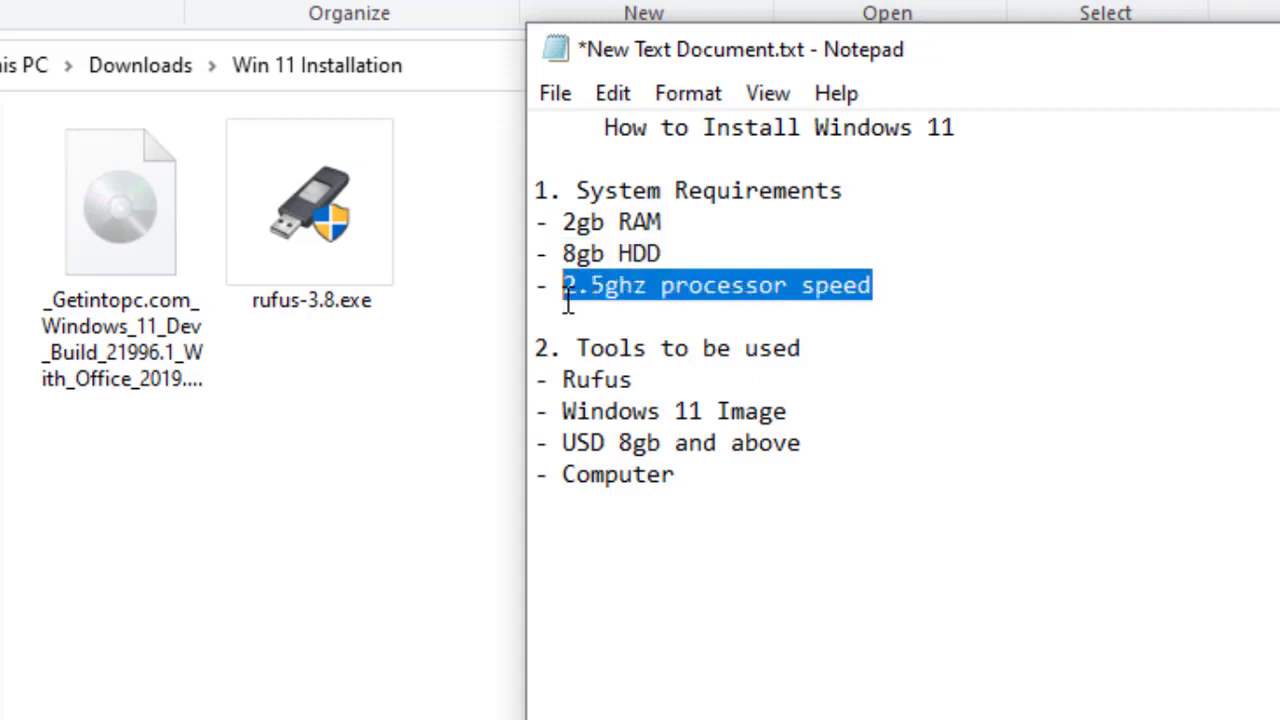
click(932, 285)
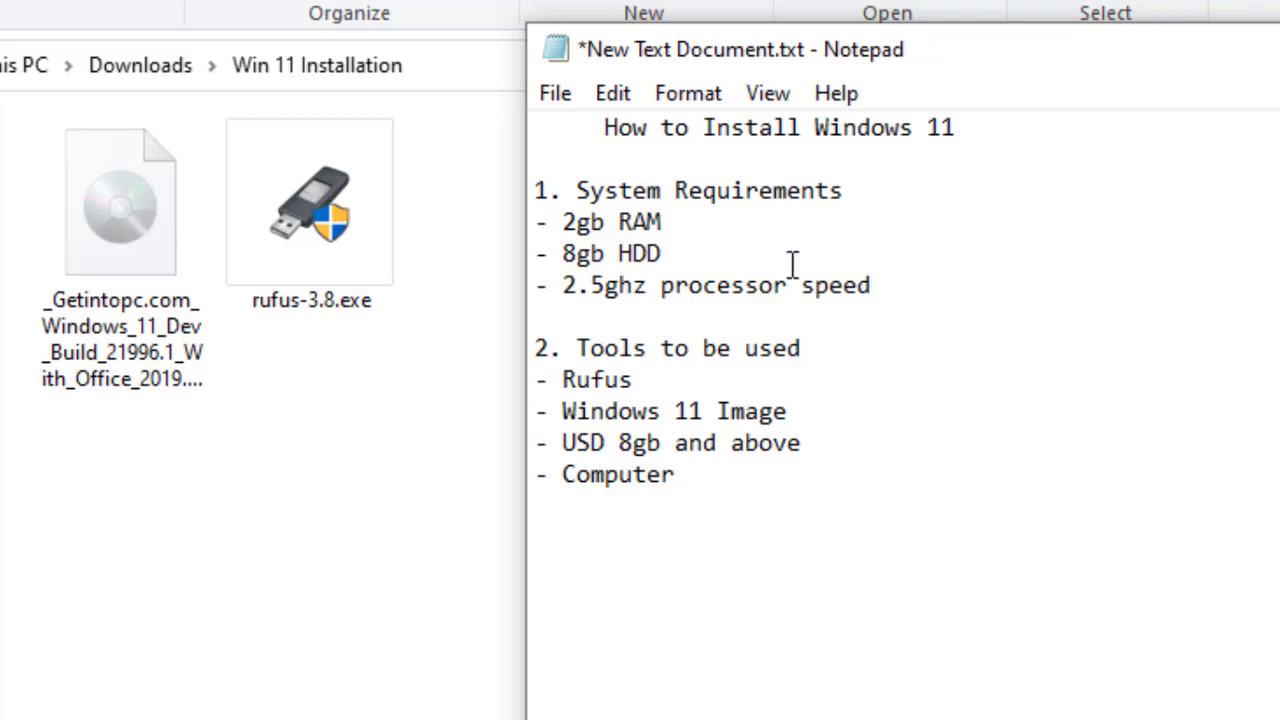
drag(891, 280, 559, 224)
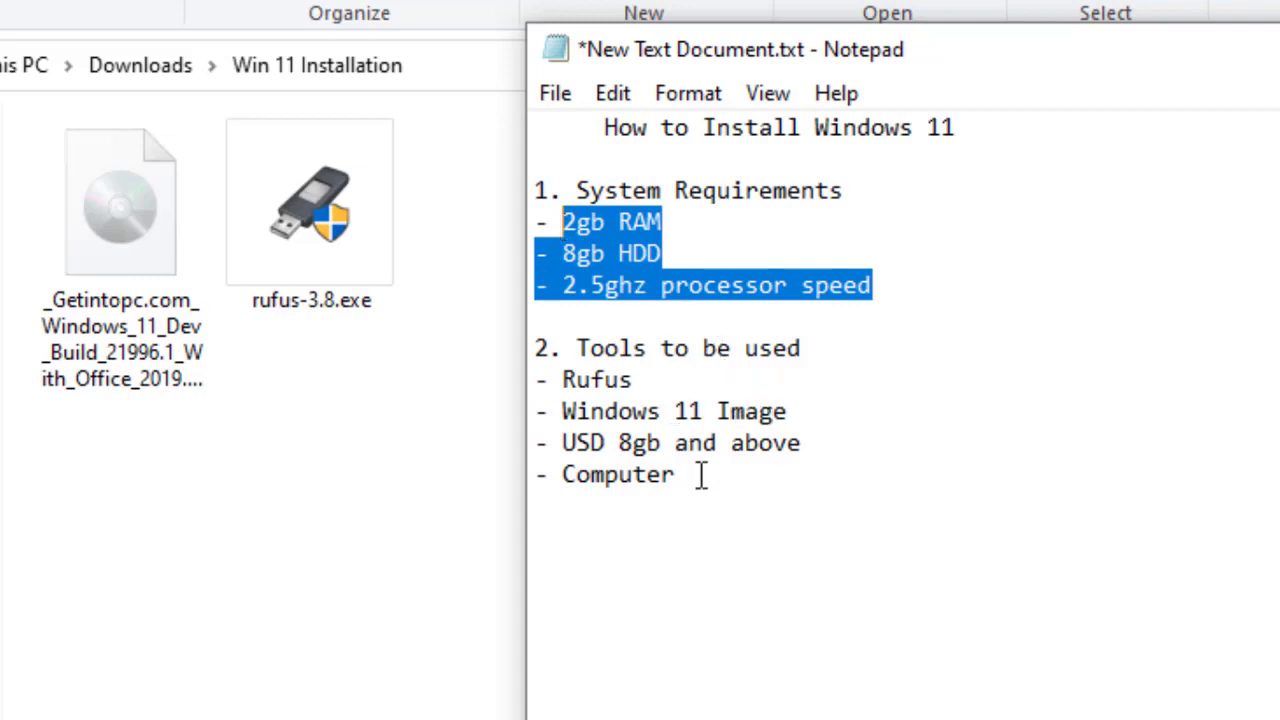
drag(700, 474, 561, 383)
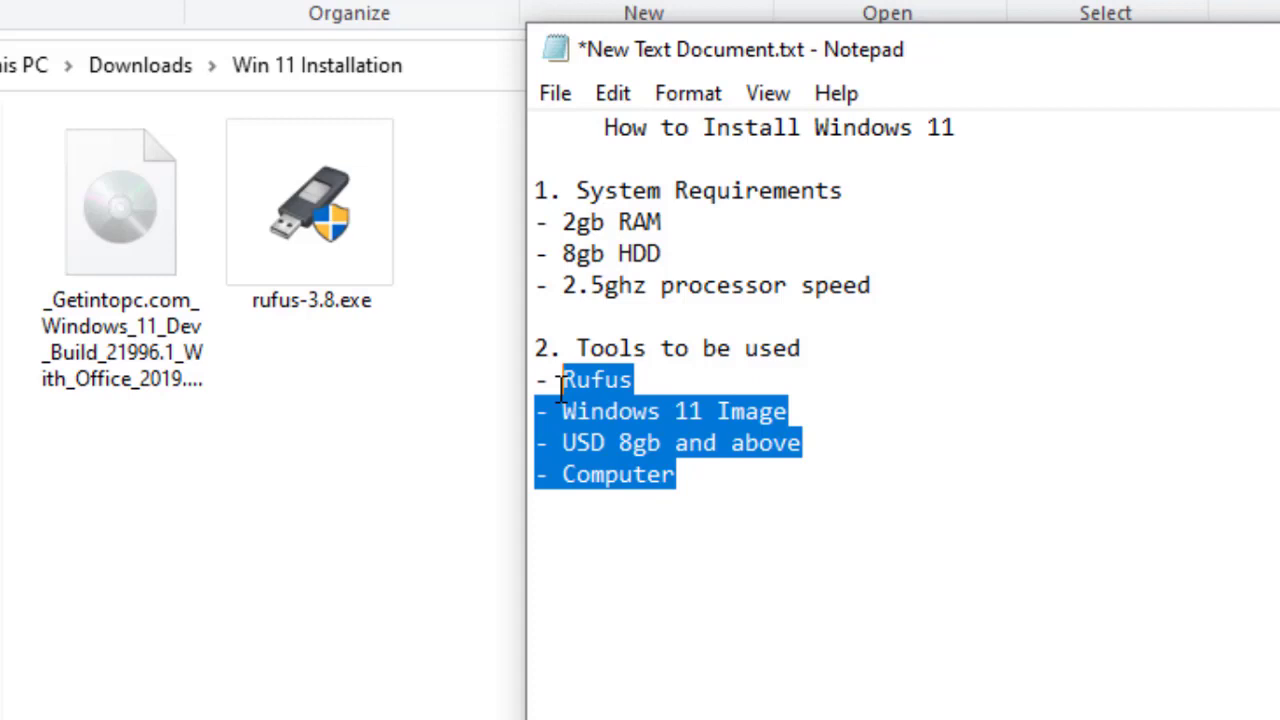
Insert the word "Drive" after "USD" in the 8gb storage entry of the tools list
click(798, 405)
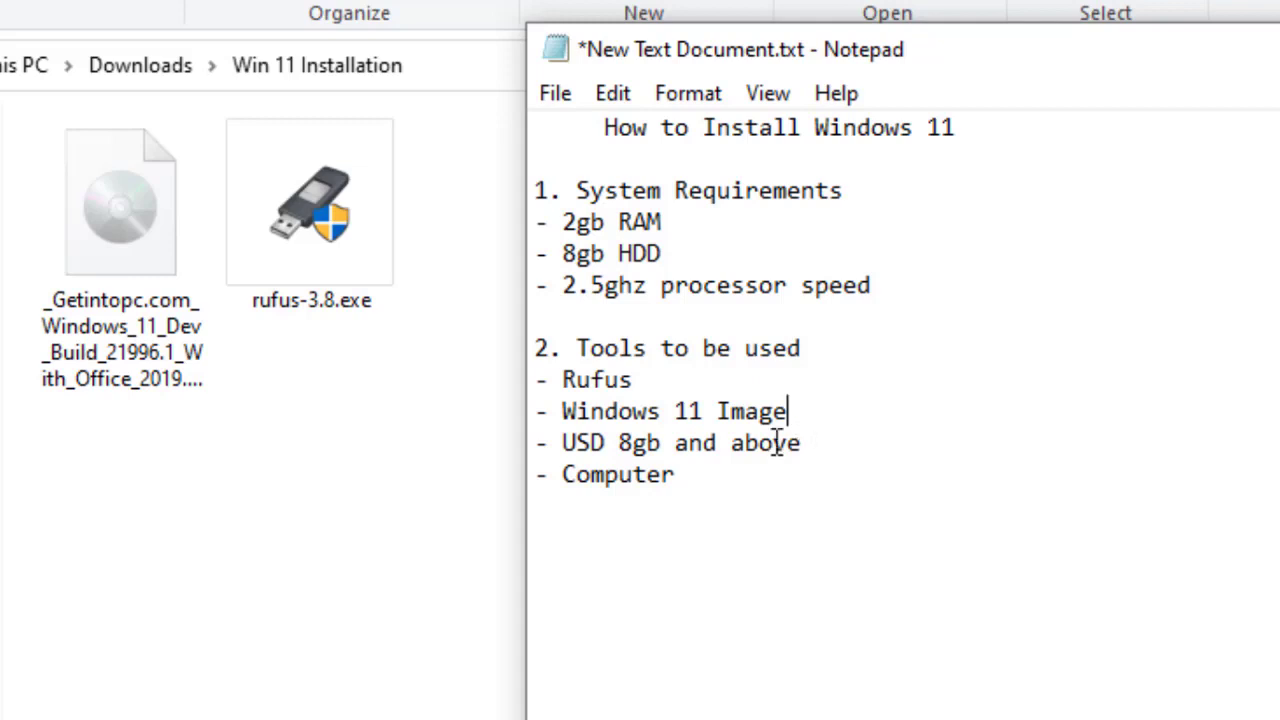
click(608, 443)
text(Drive)
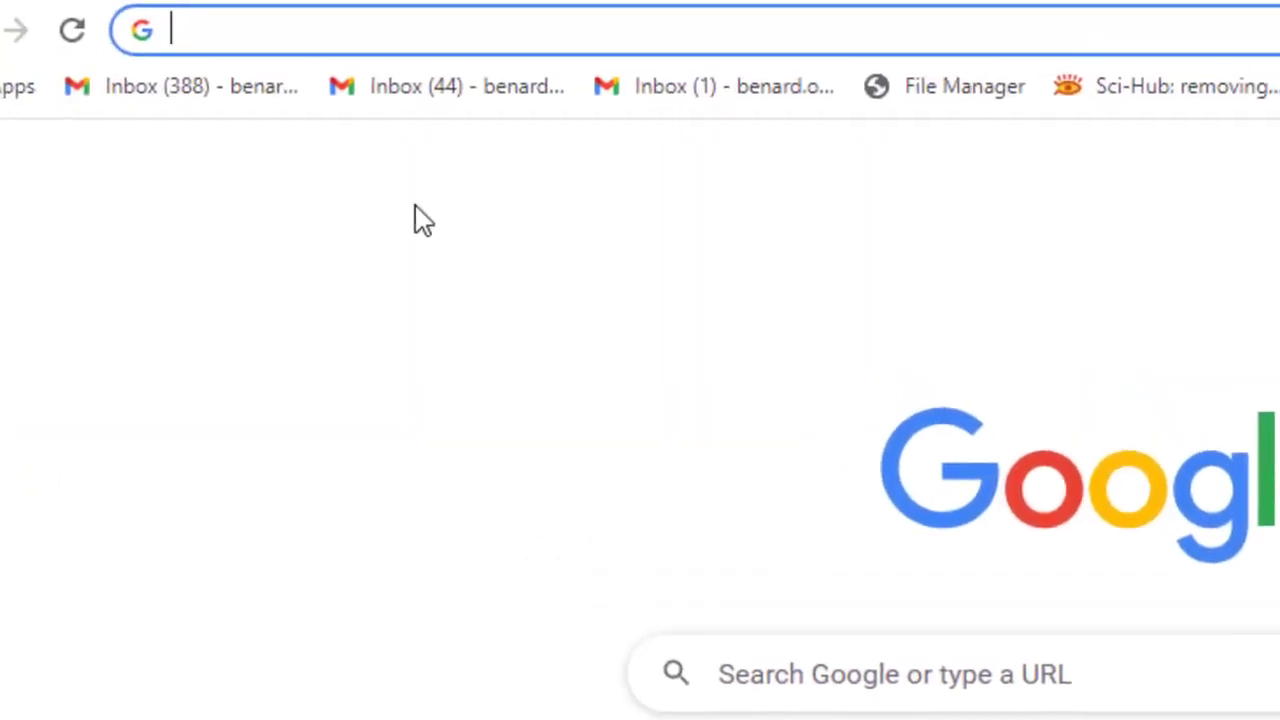
Switch to Chrome and search Google for "rufus download"
text(rufus )
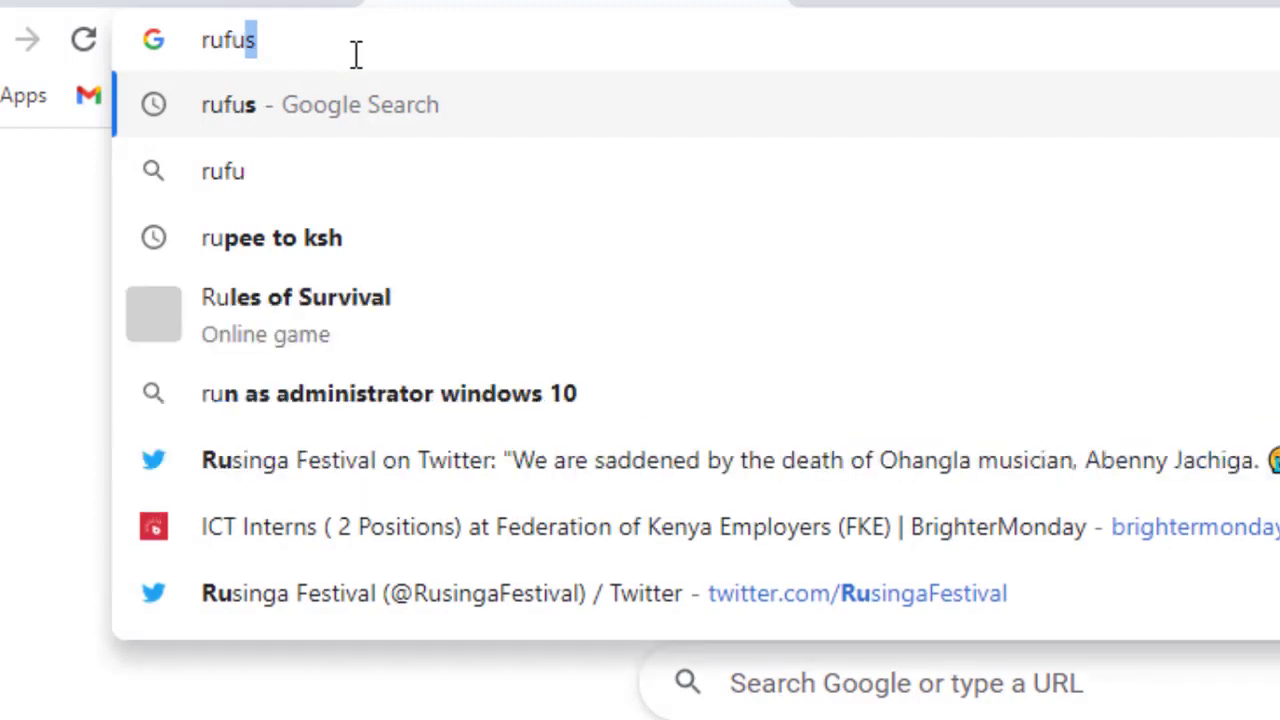
text(download)
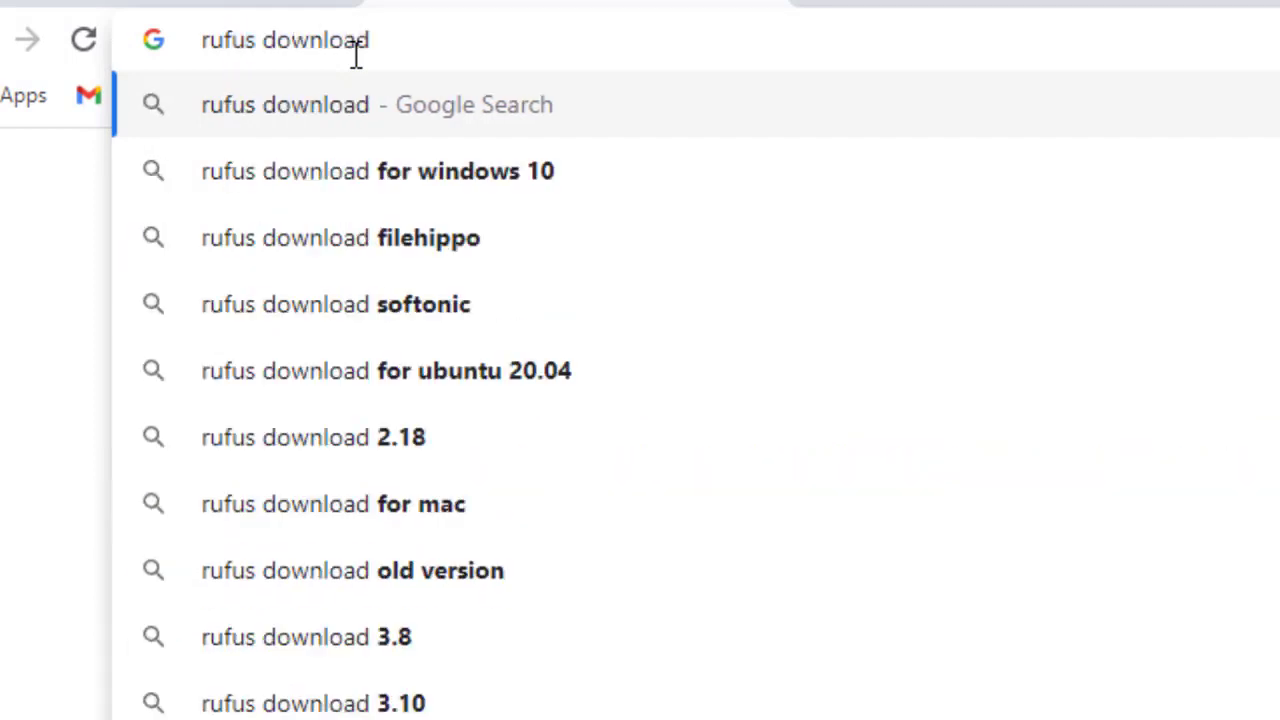
key(Return)
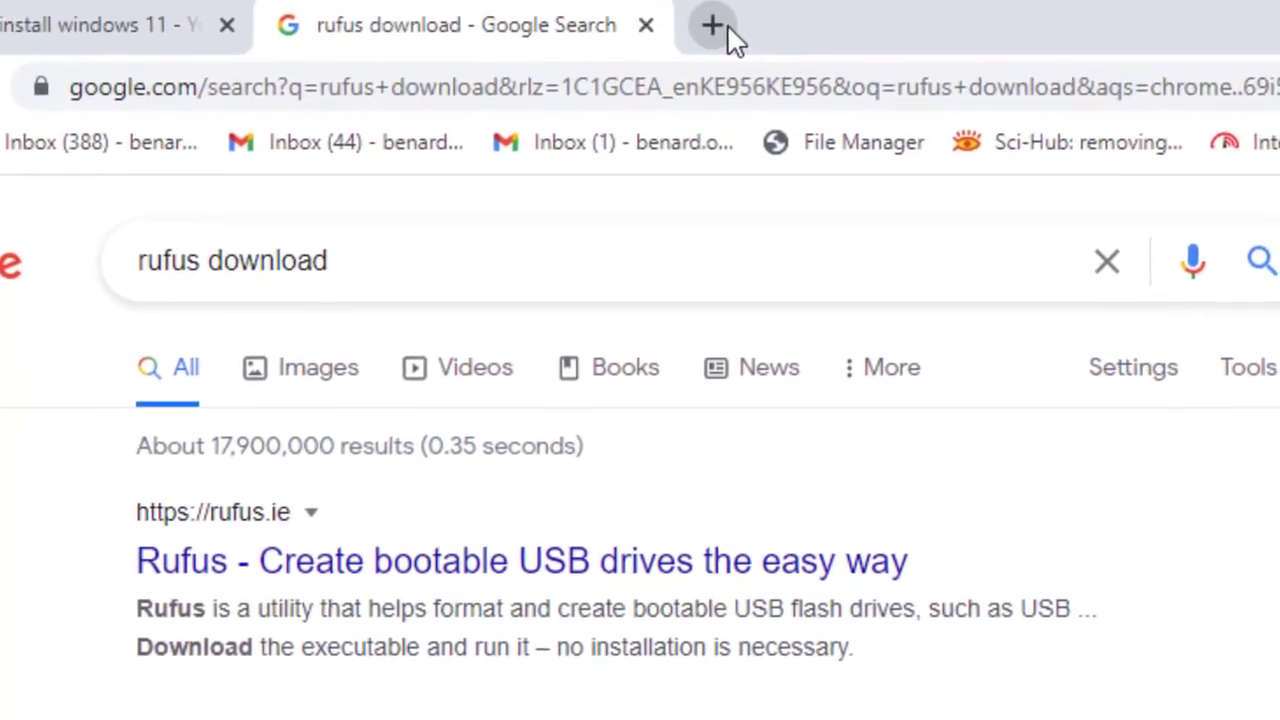
Open getintopc.com in a new browser tab and search the site for "windows 11"
click(728, 32)
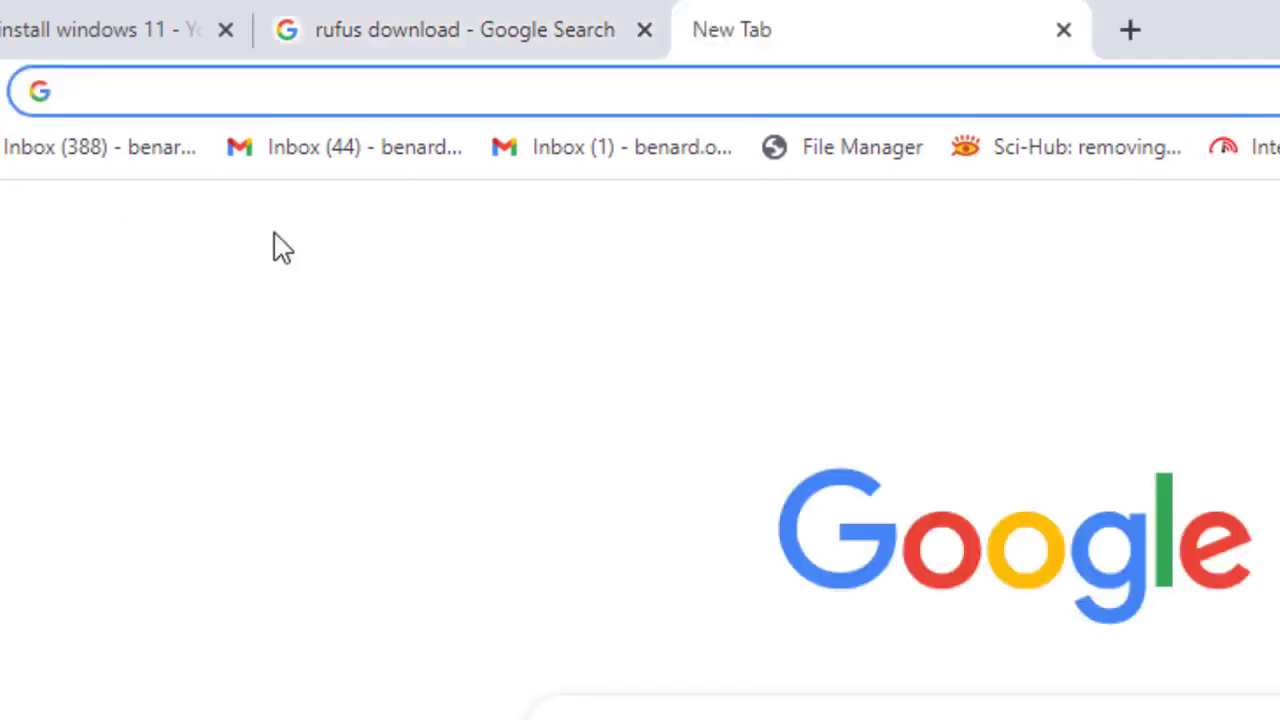
text(get)
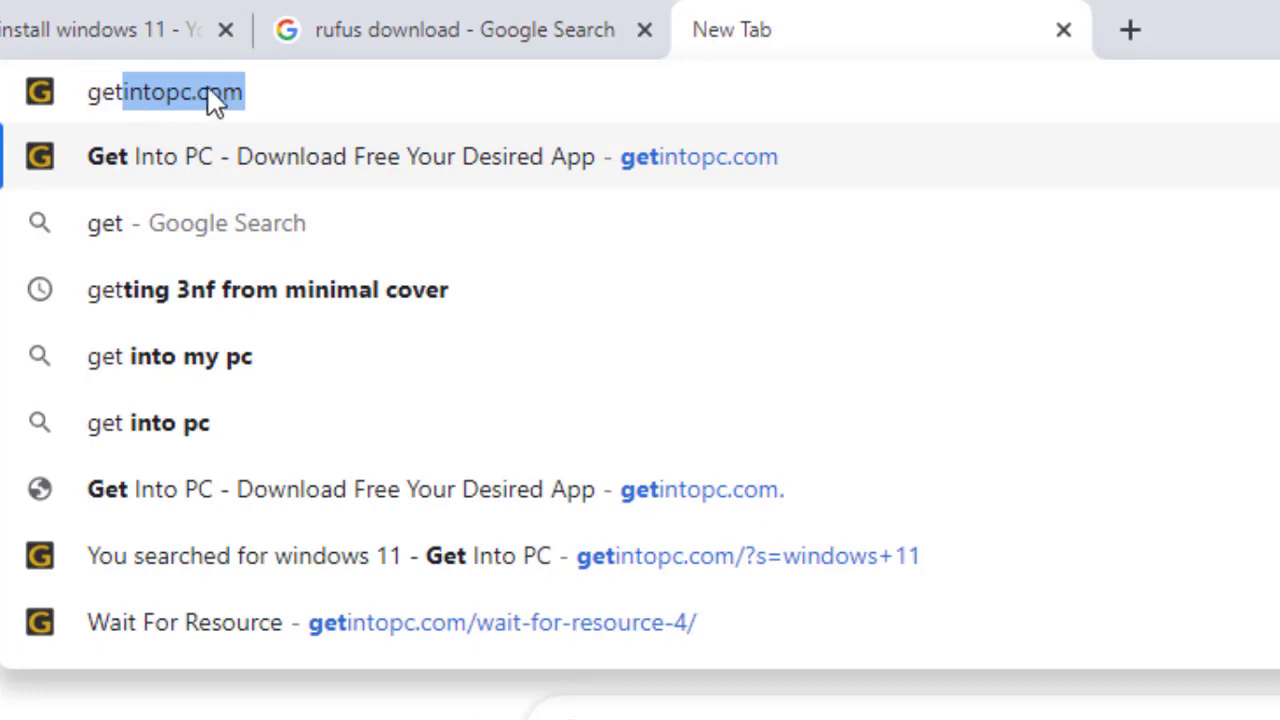
key(Return)
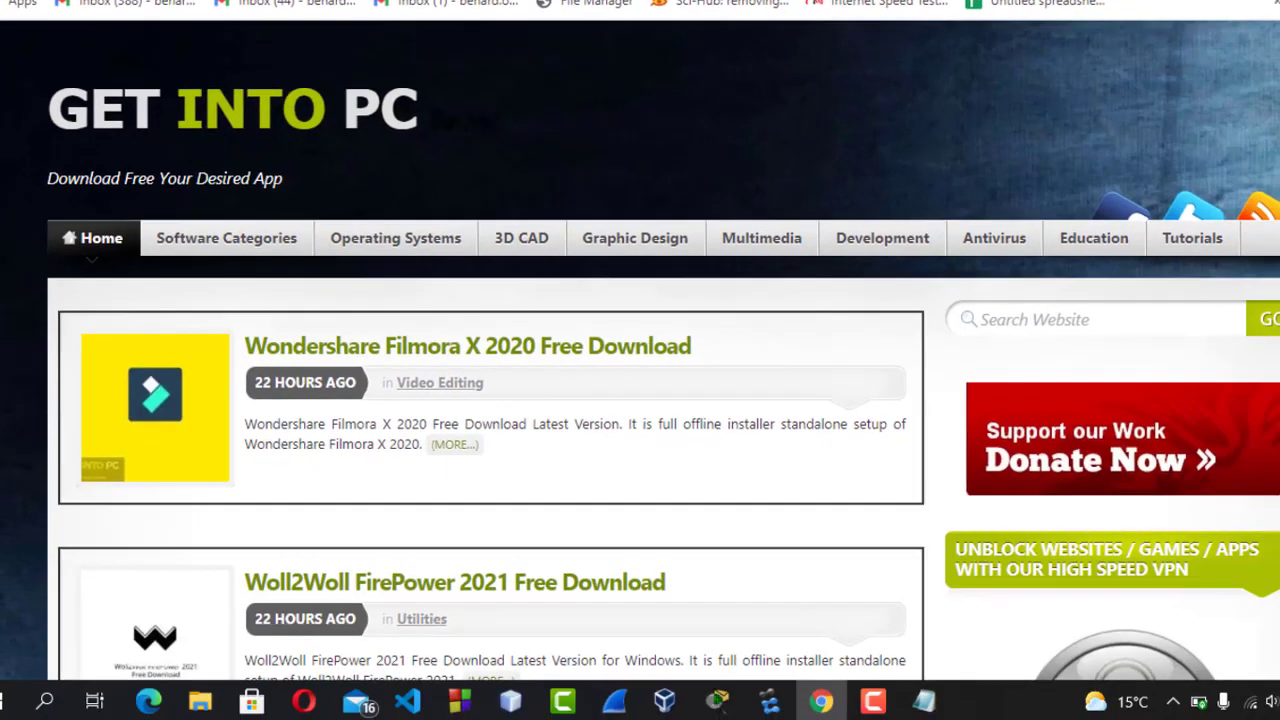
click(1049, 320)
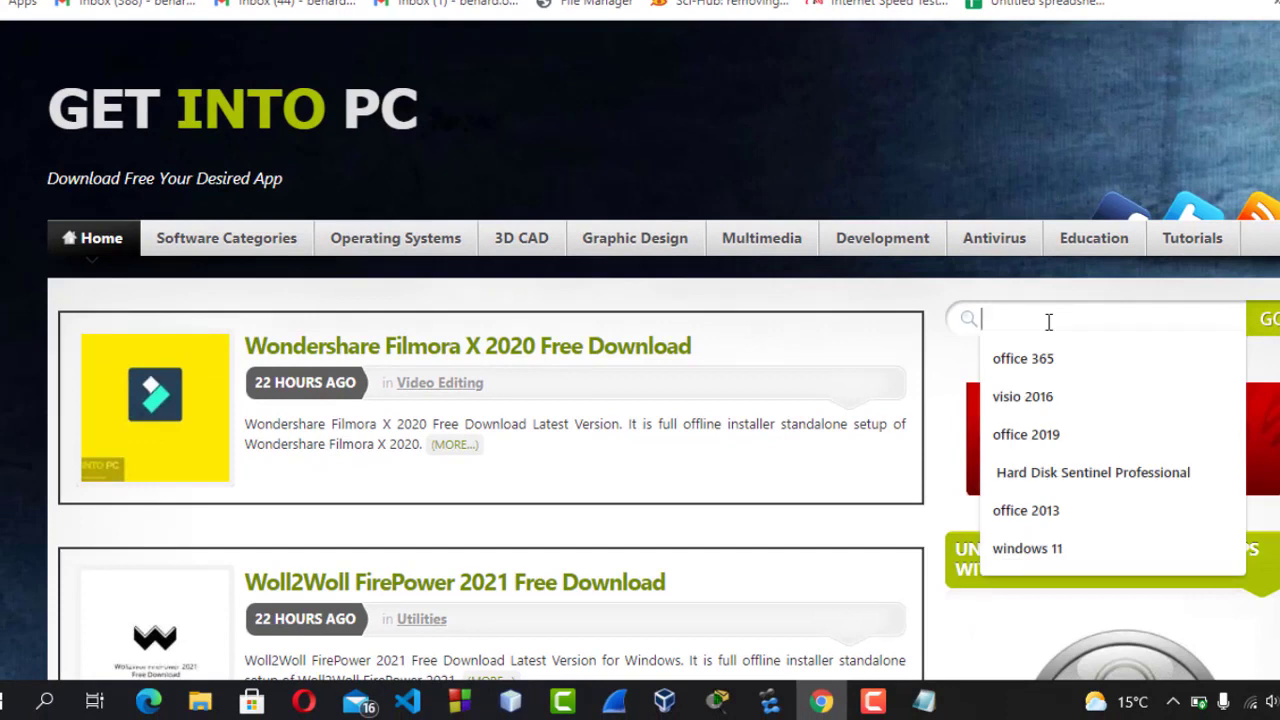
text(windows 11)
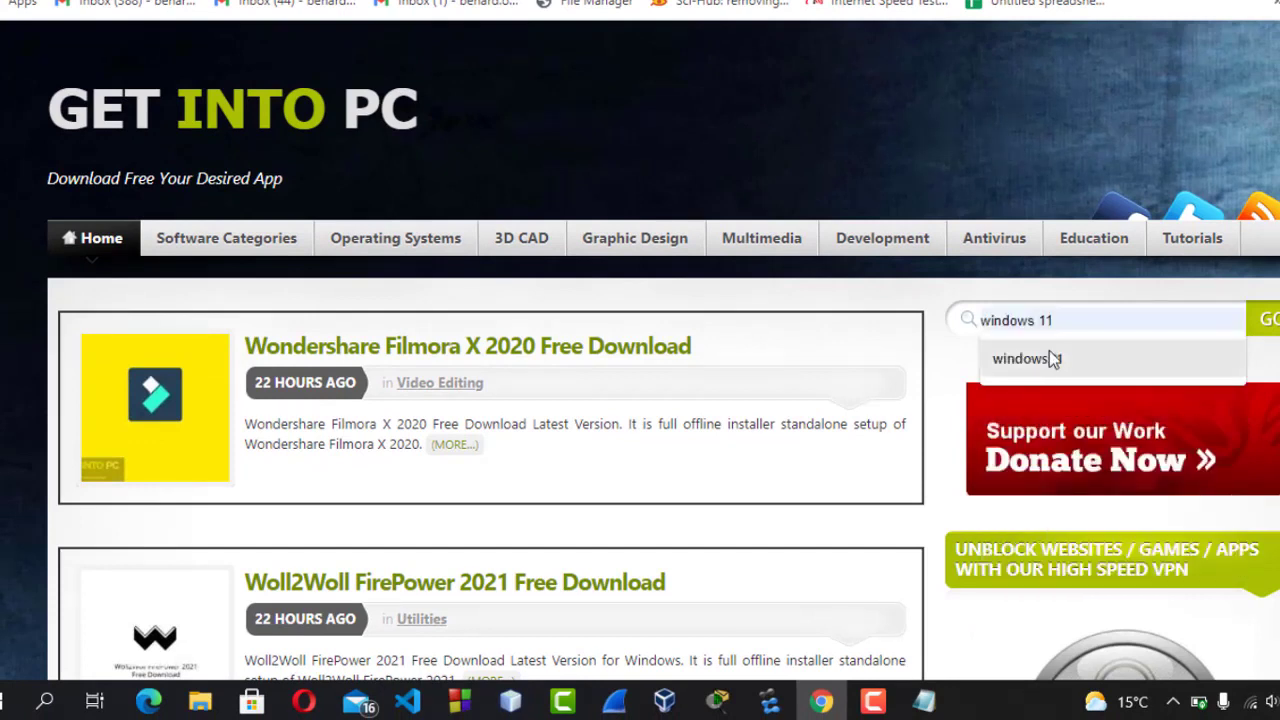
click(1051, 354)
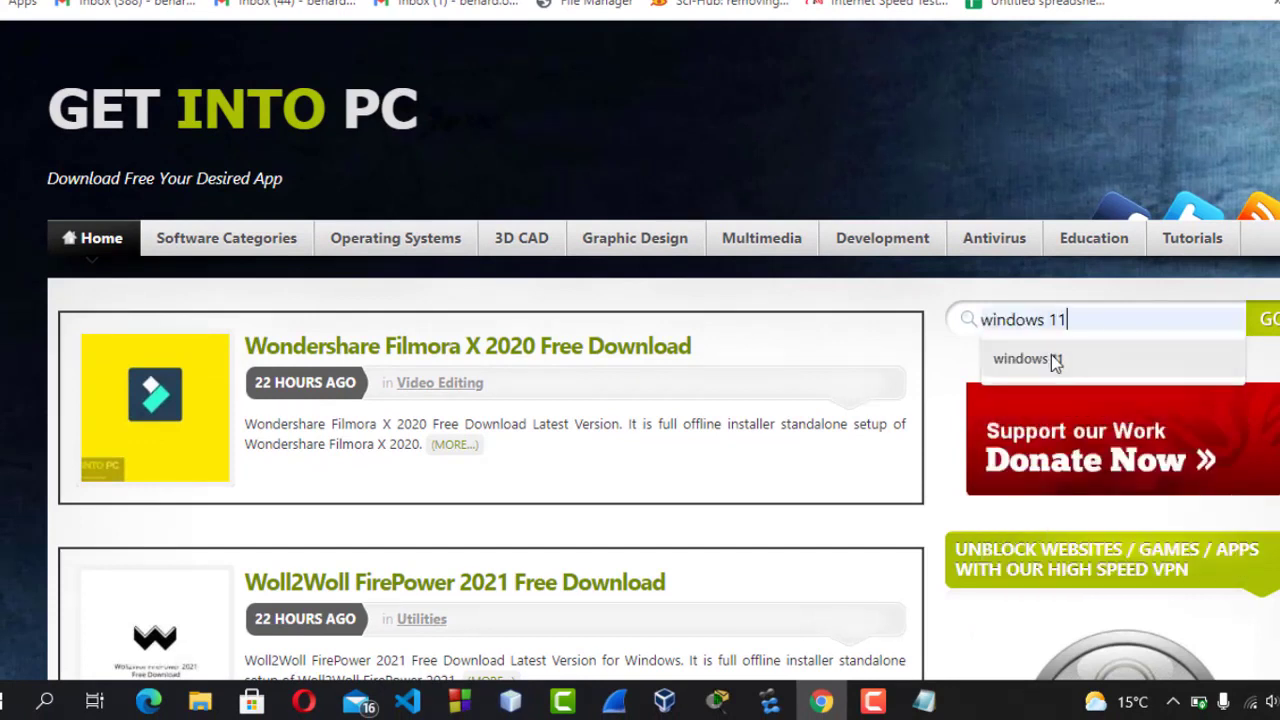
click(1268, 322)
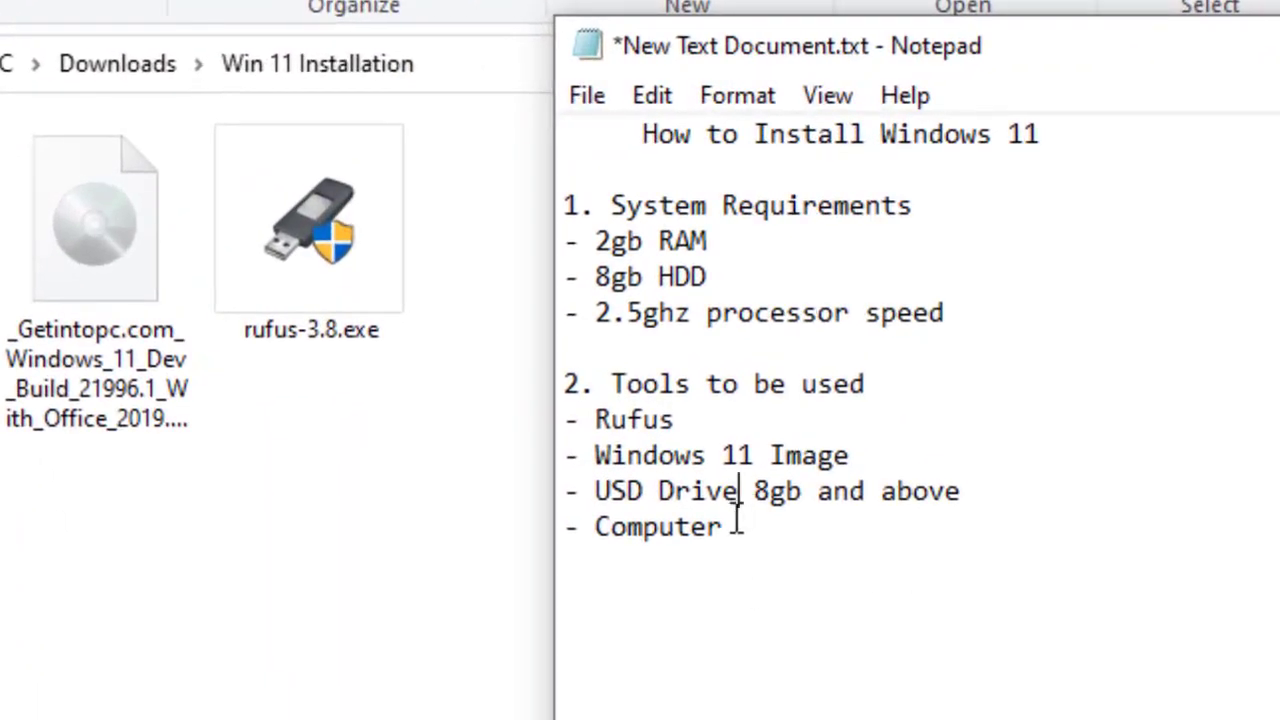
Return to the Win 11 Installation folder and launch rufus-3.8.exe
drag(734, 525, 583, 205)
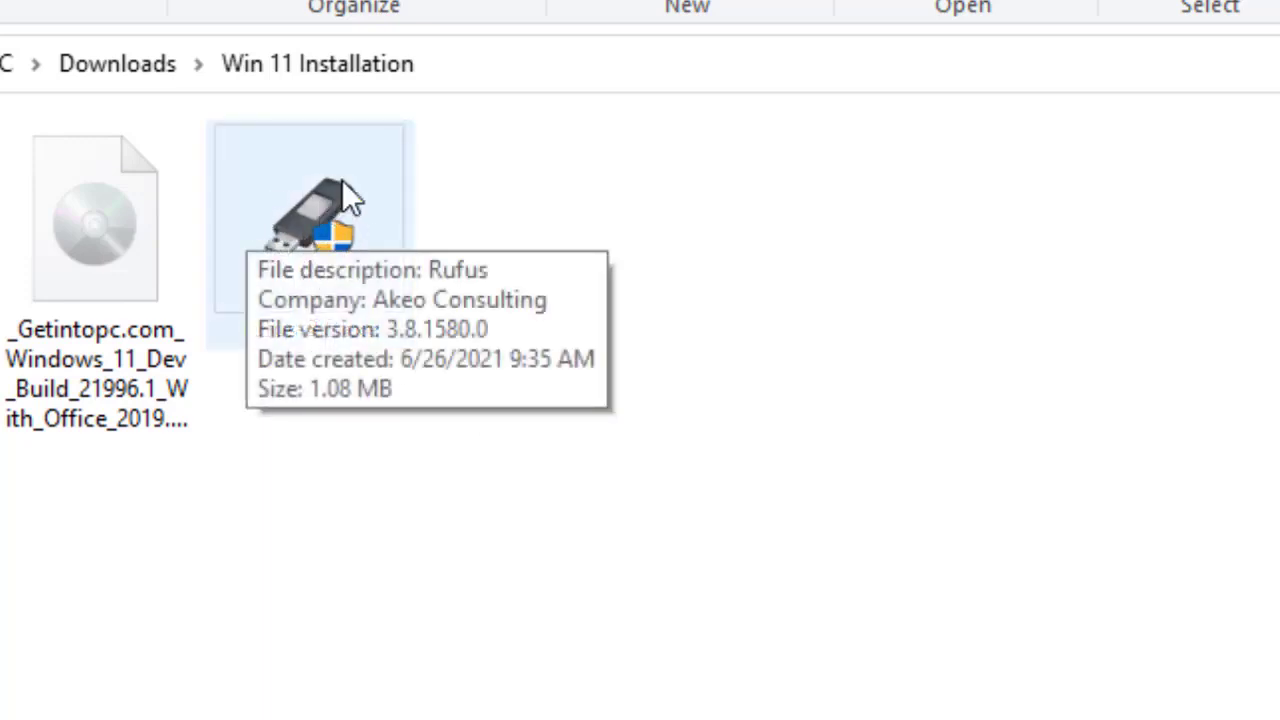
click(312, 210)
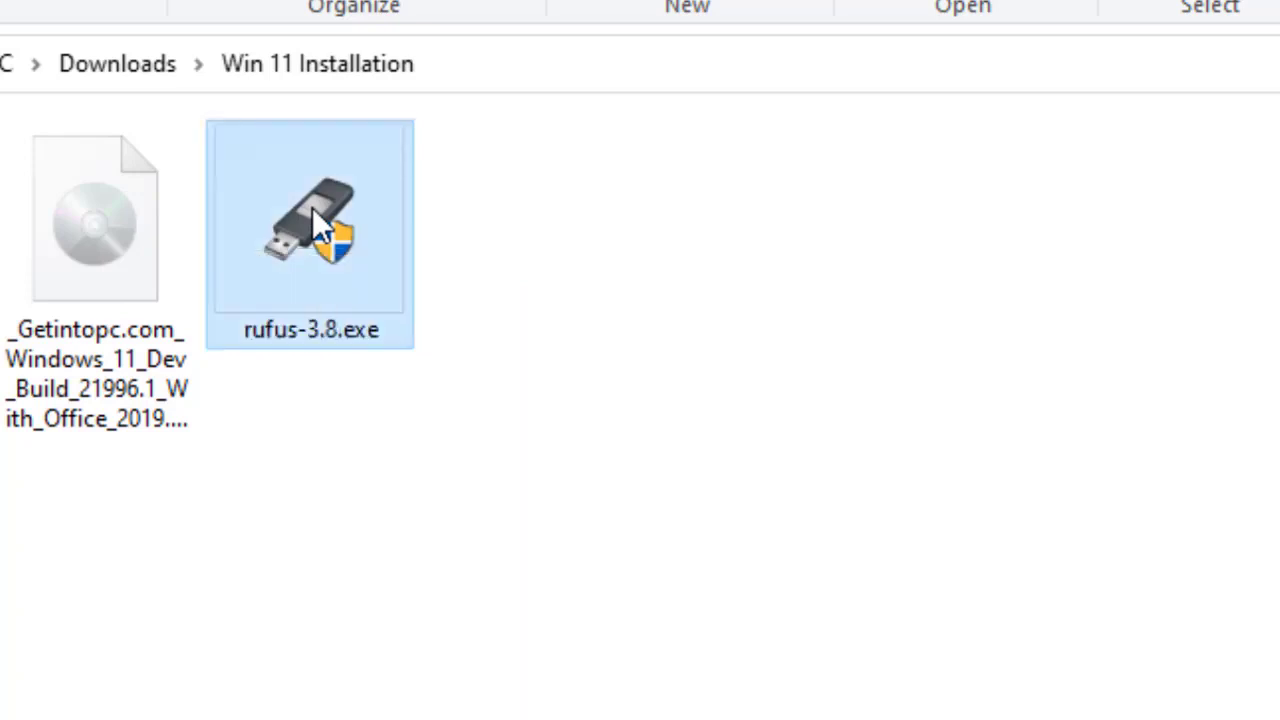
double_click(312, 210)
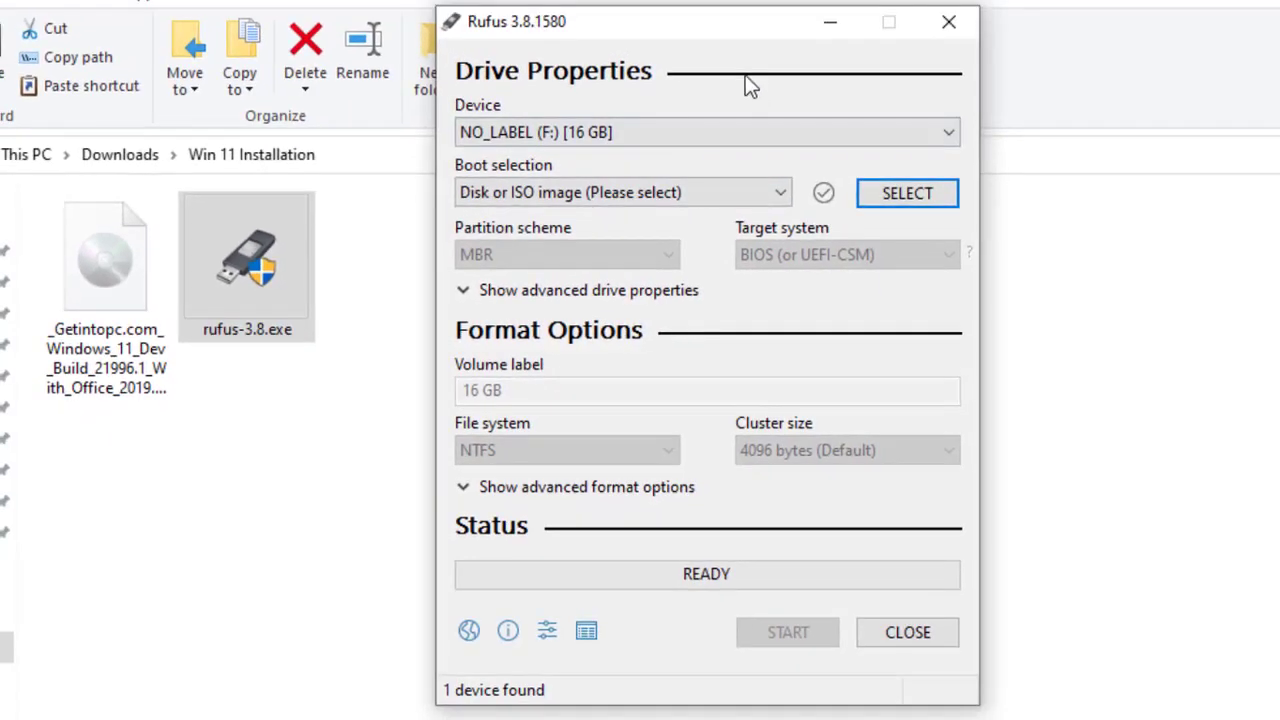
drag(727, 45, 588, 52)
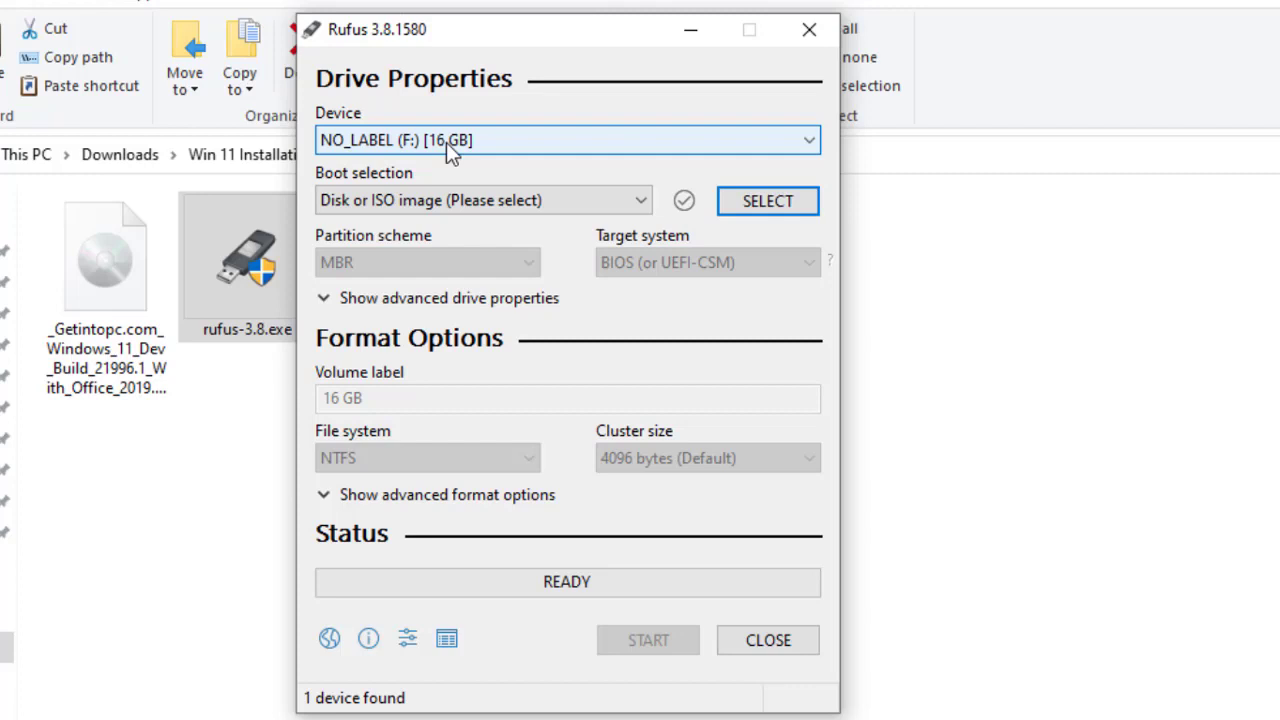
Load the Getintopc Windows 11 Dev Build 21996.1 image from Downloads > Win 11 Installation as the boot selection
click(766, 201)
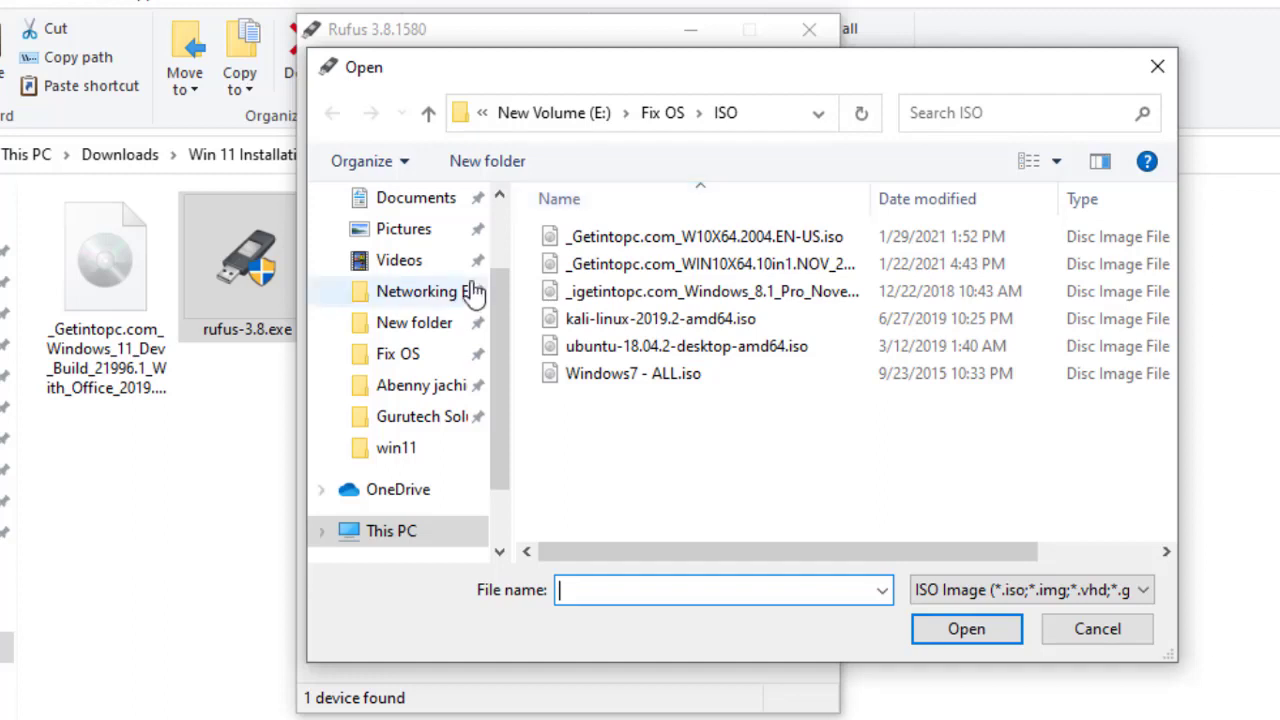
drag(494, 279, 489, 237)
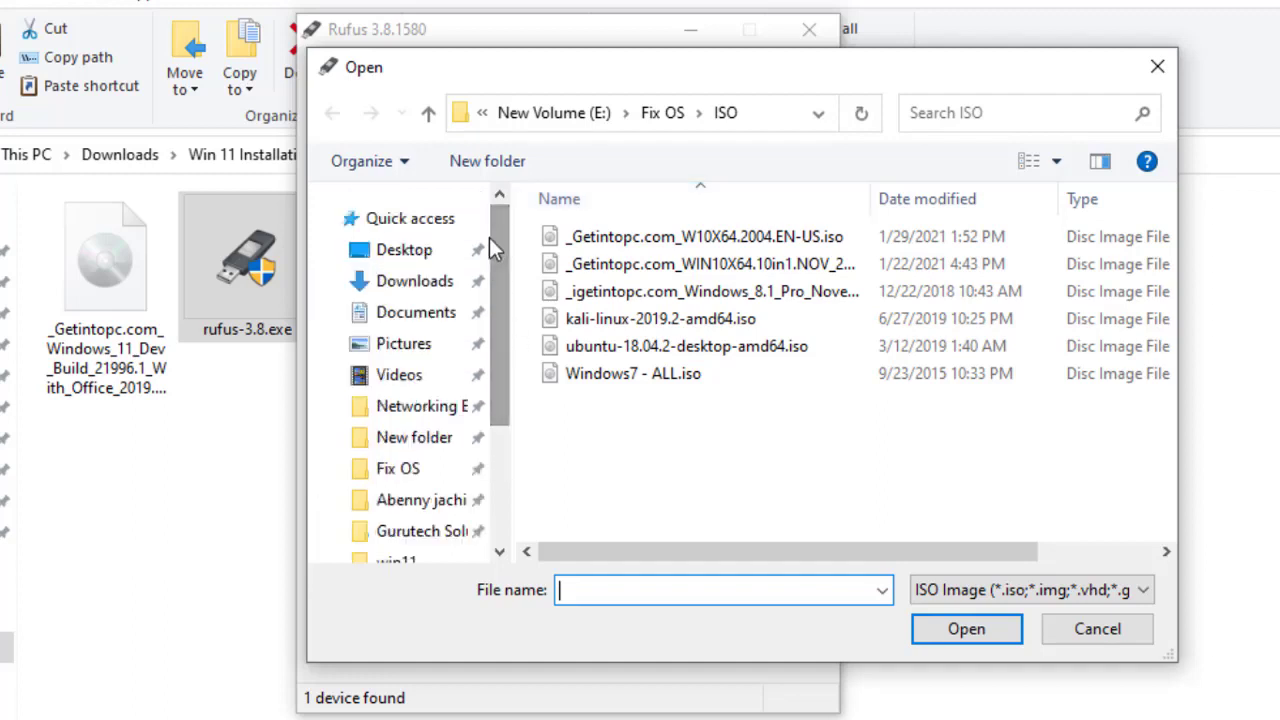
click(440, 281)
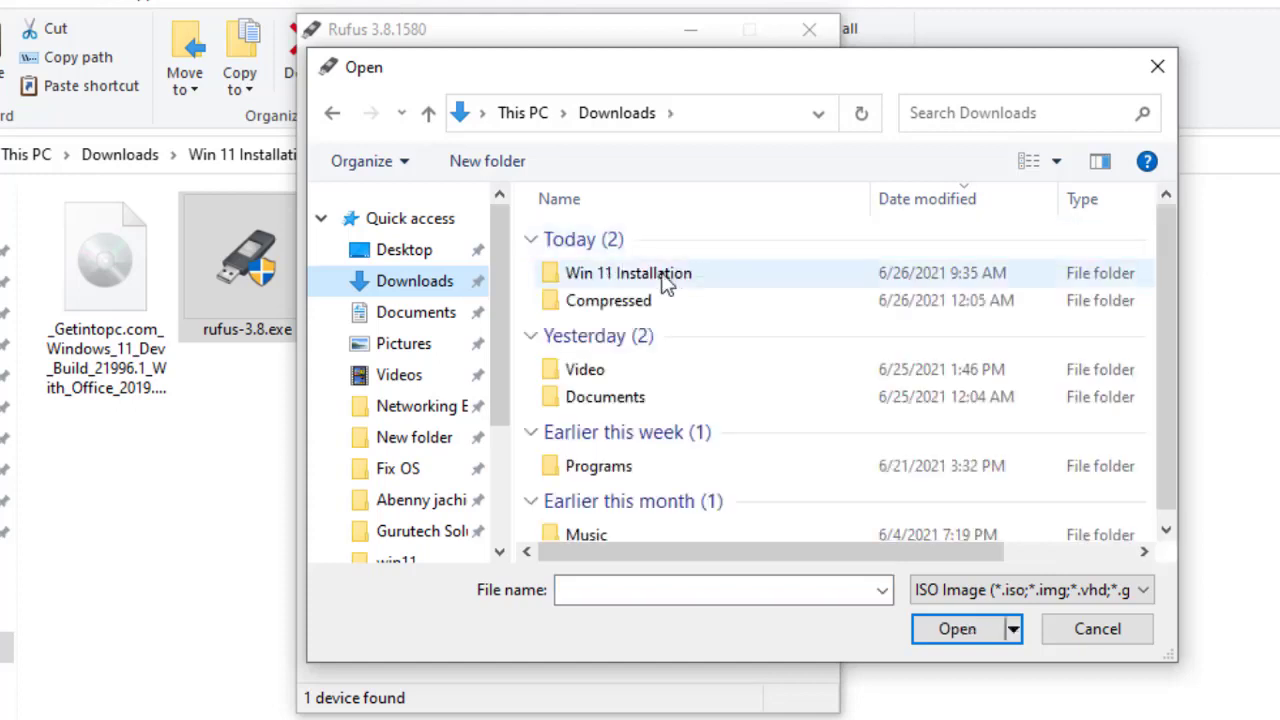
double_click(667, 283)
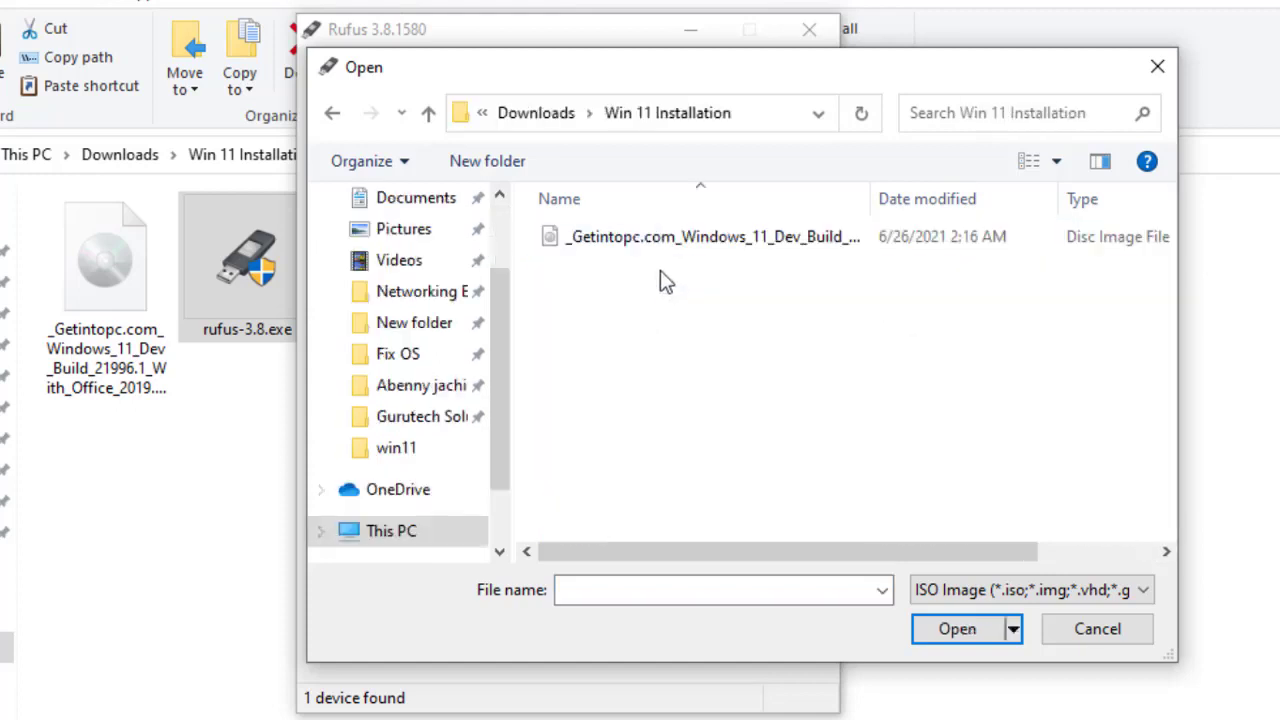
click(757, 245)
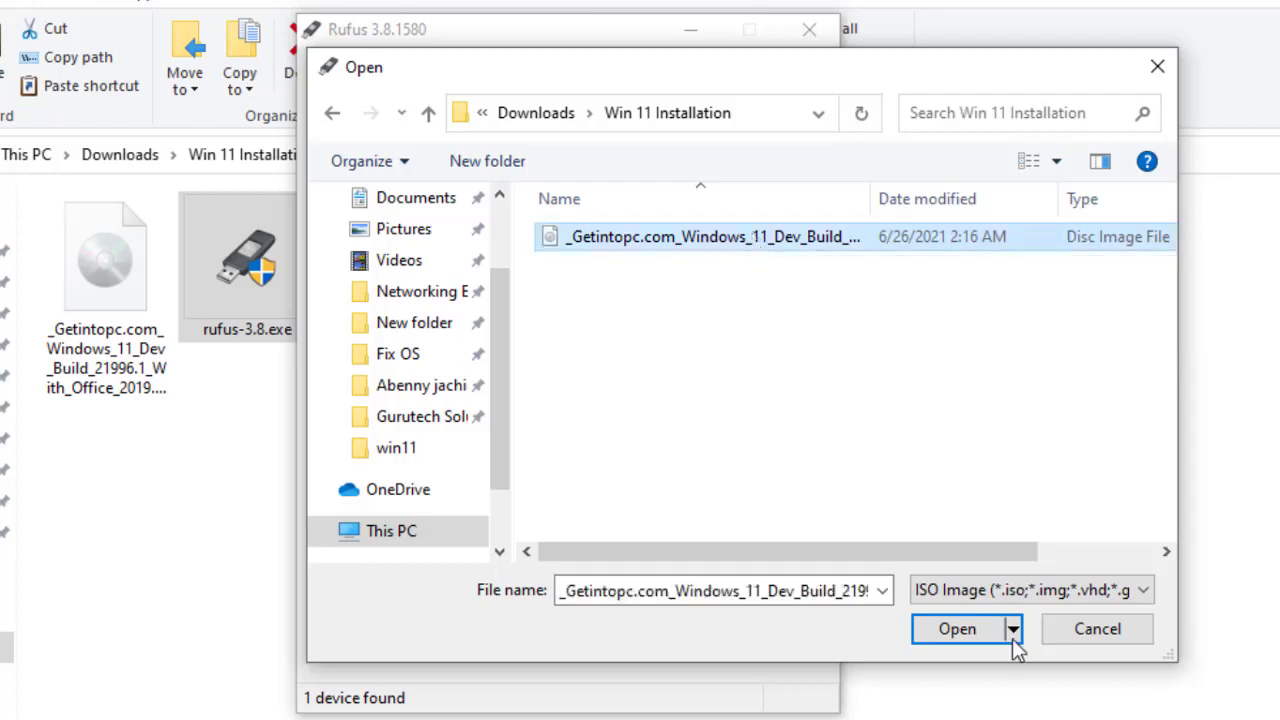
click(960, 632)
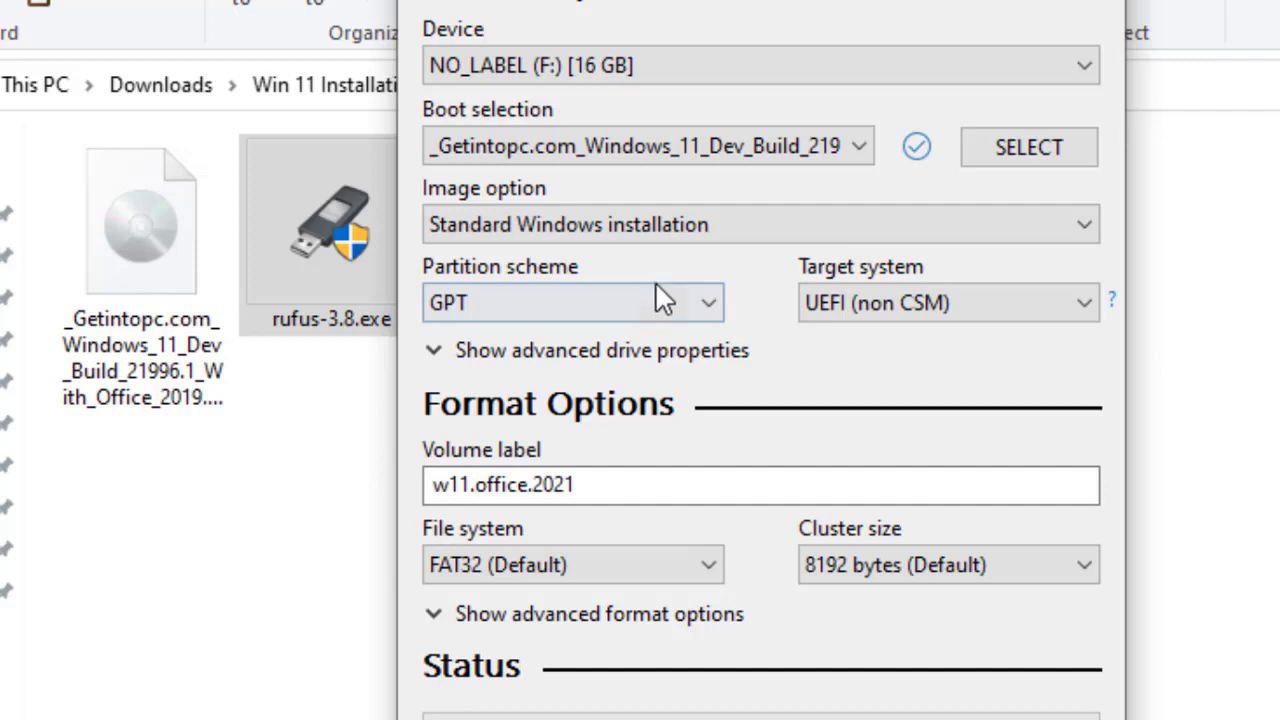
Write the image to the 16 GB F: drive using the MBR partition scheme, accepting the data erasure, and close Rufus
click(687, 290)
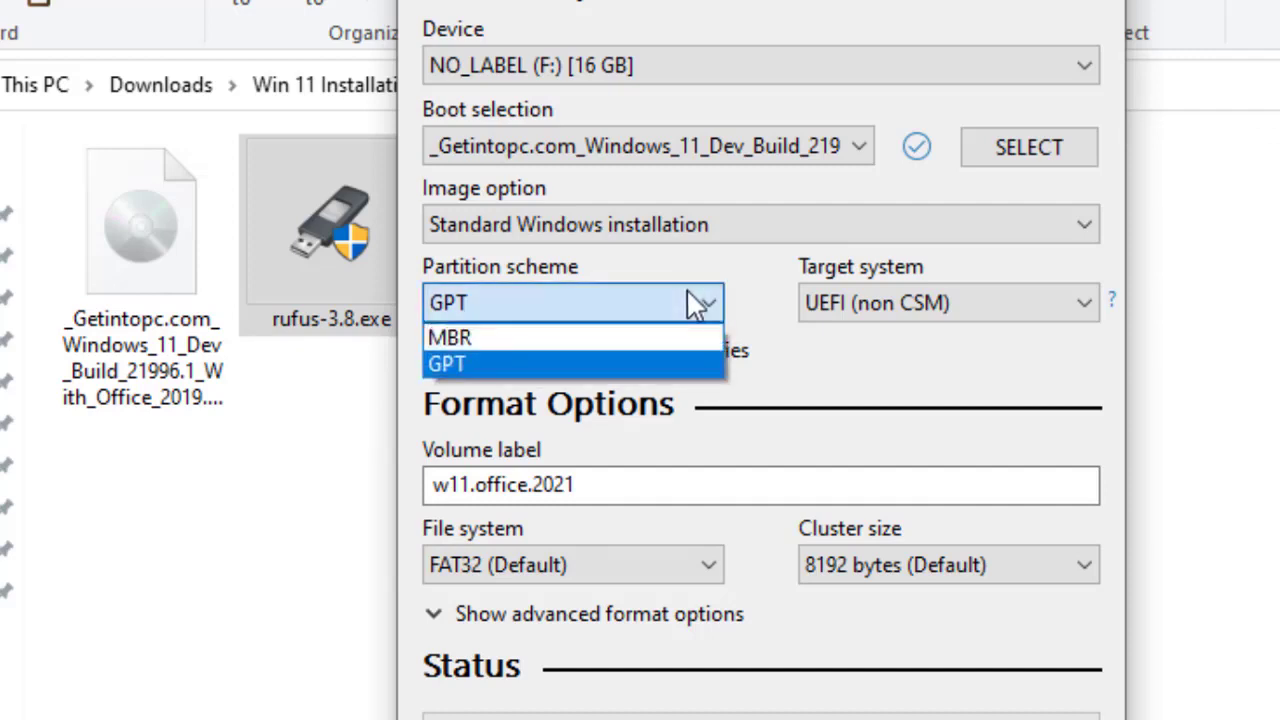
click(533, 345)
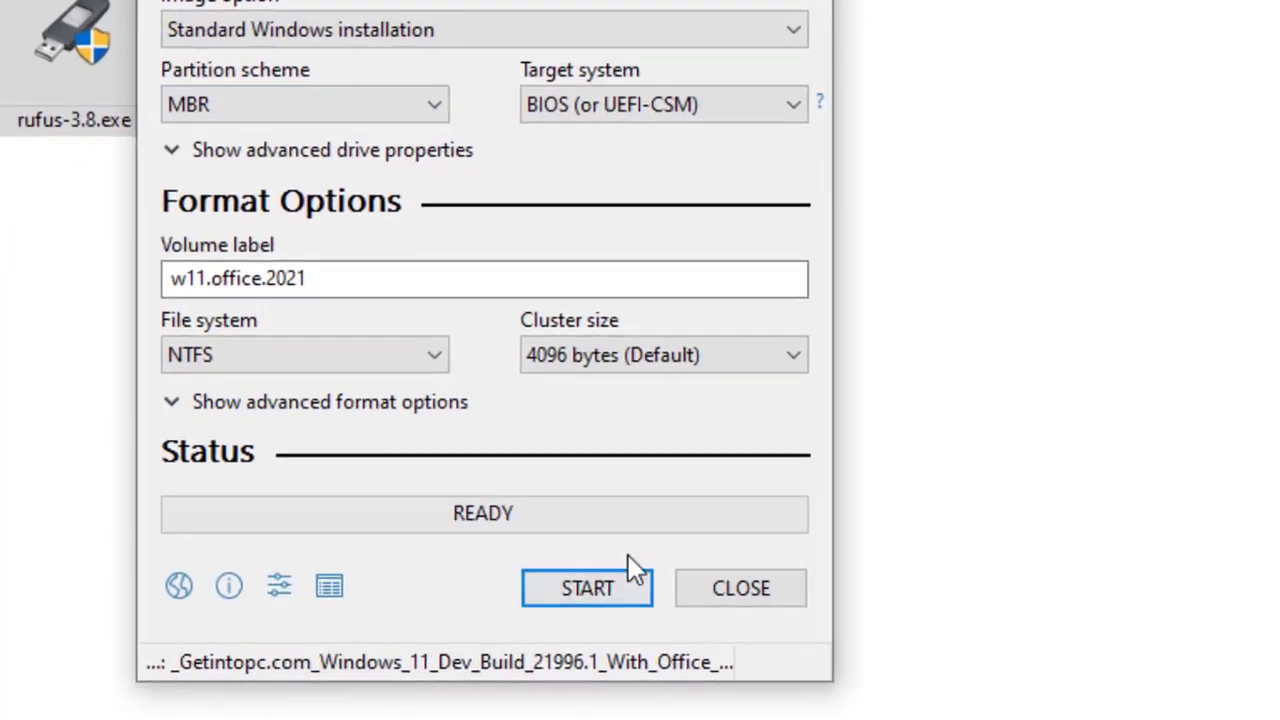
click(571, 600)
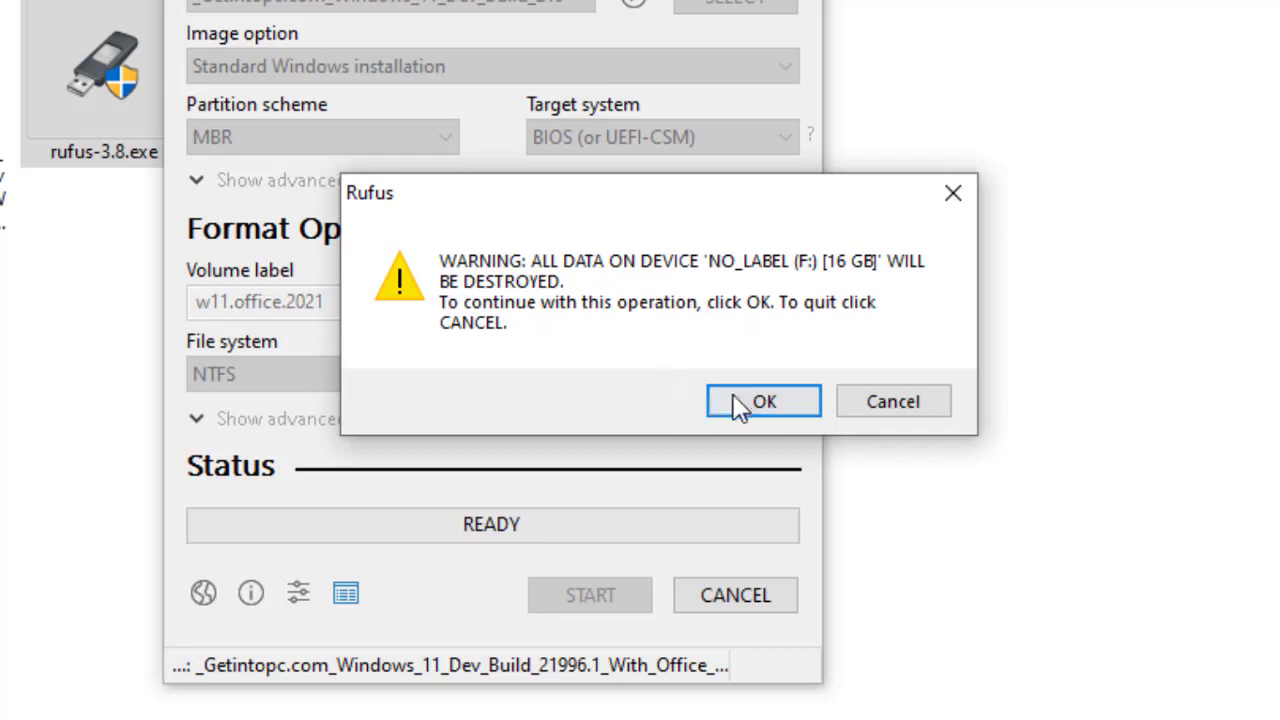
click(757, 405)
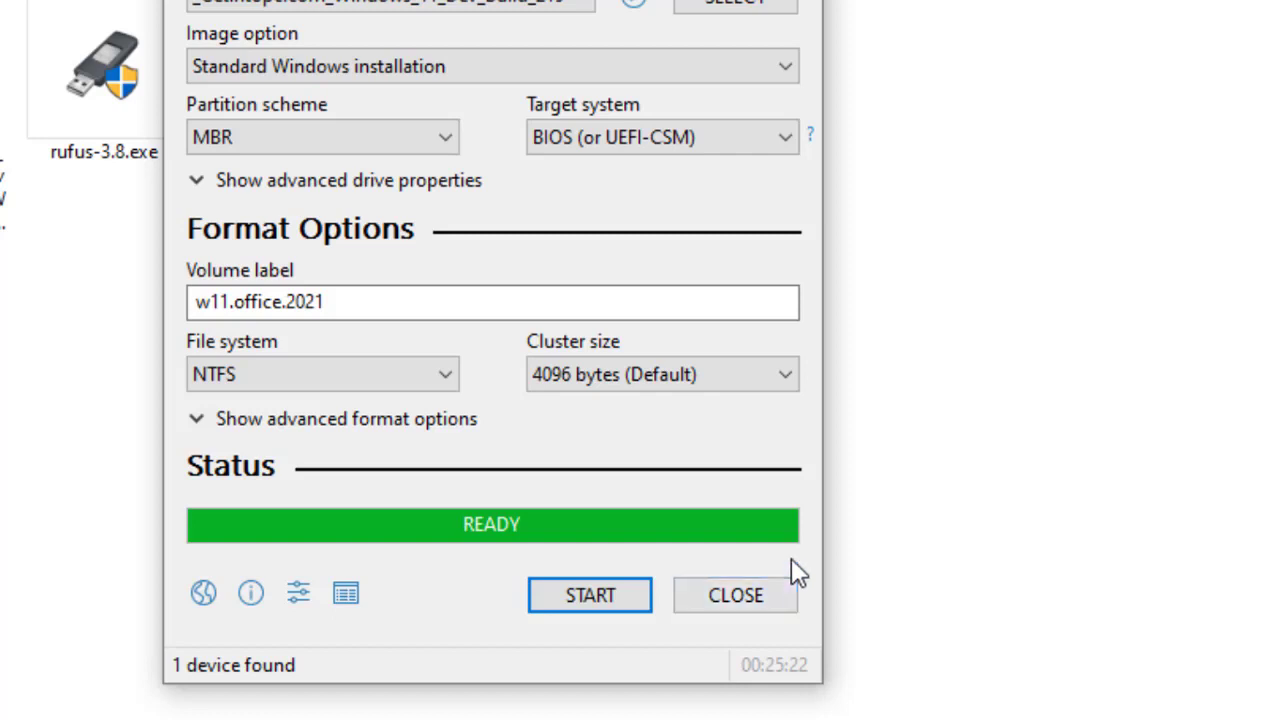
click(741, 595)
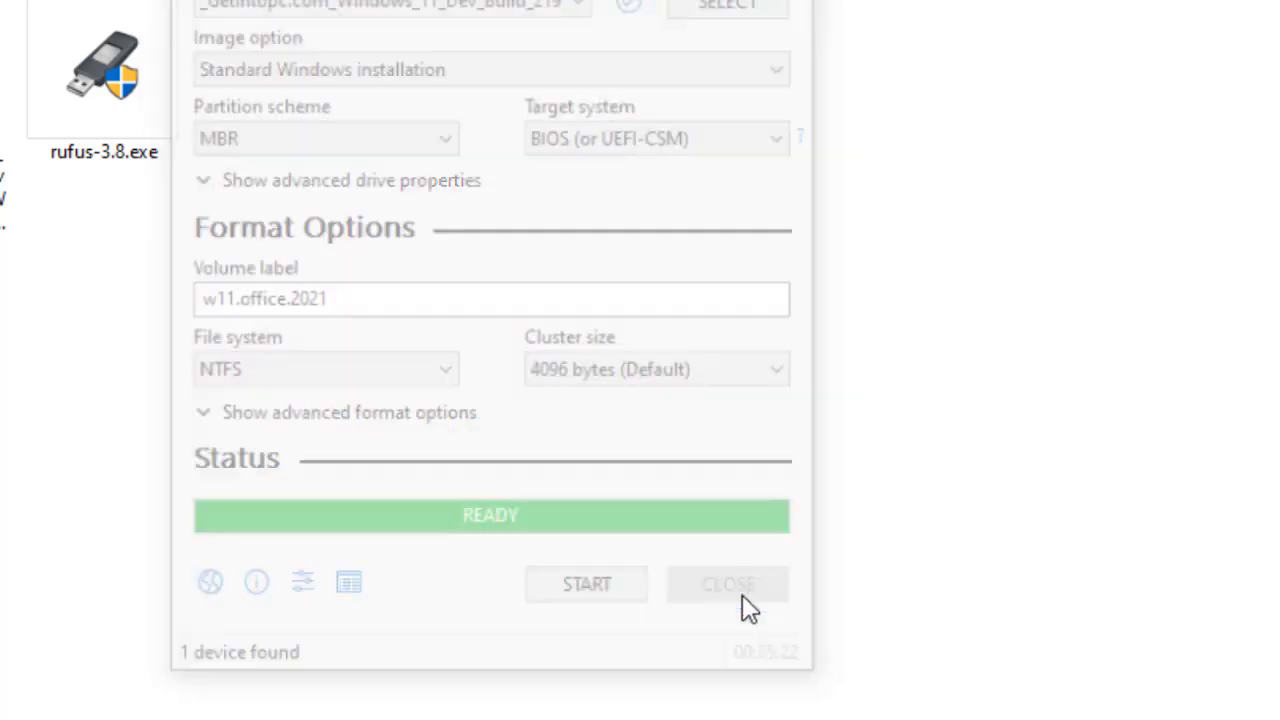